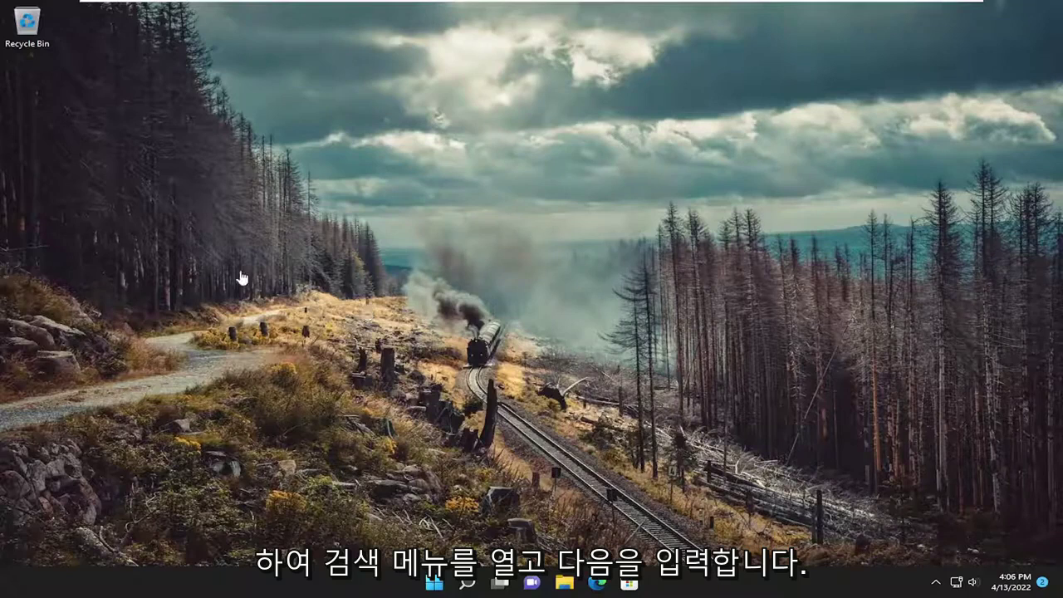
Step: Find 'services' in Windows search and open the Services console
key("super+s")
type("serv")
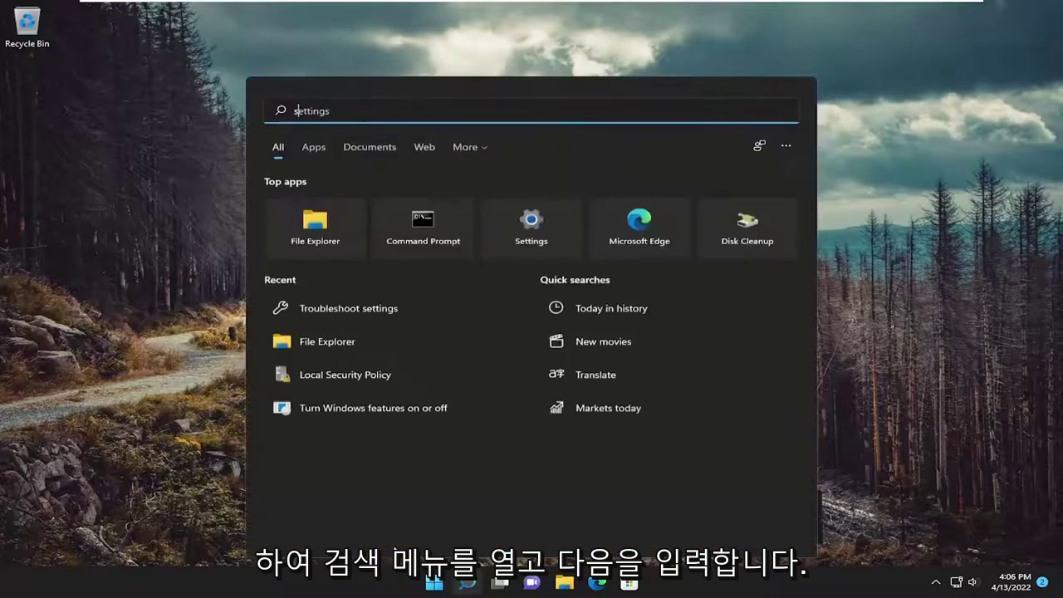
type("ices")
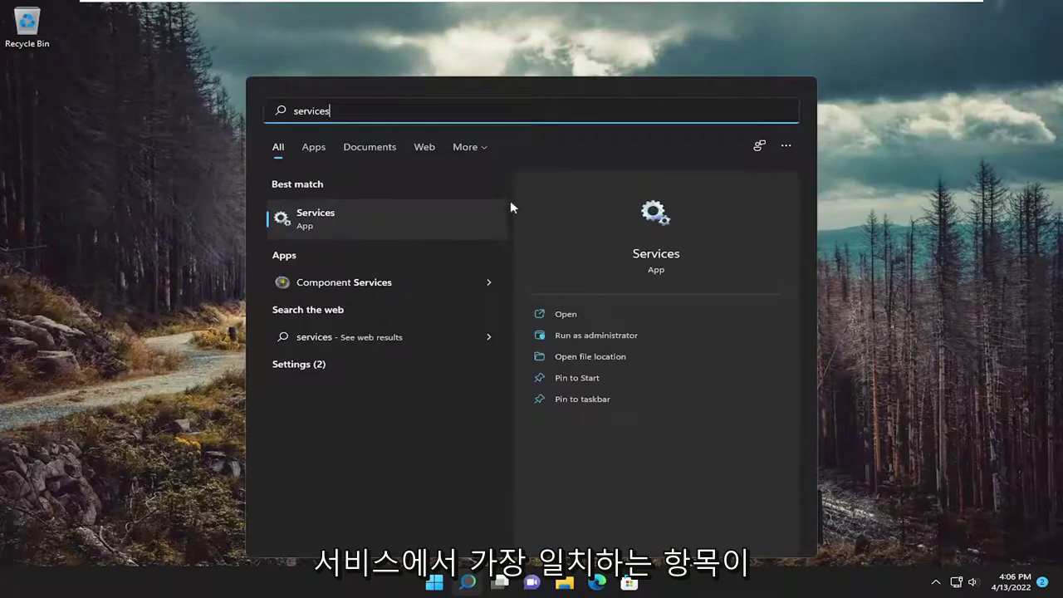
left_click(347, 214)
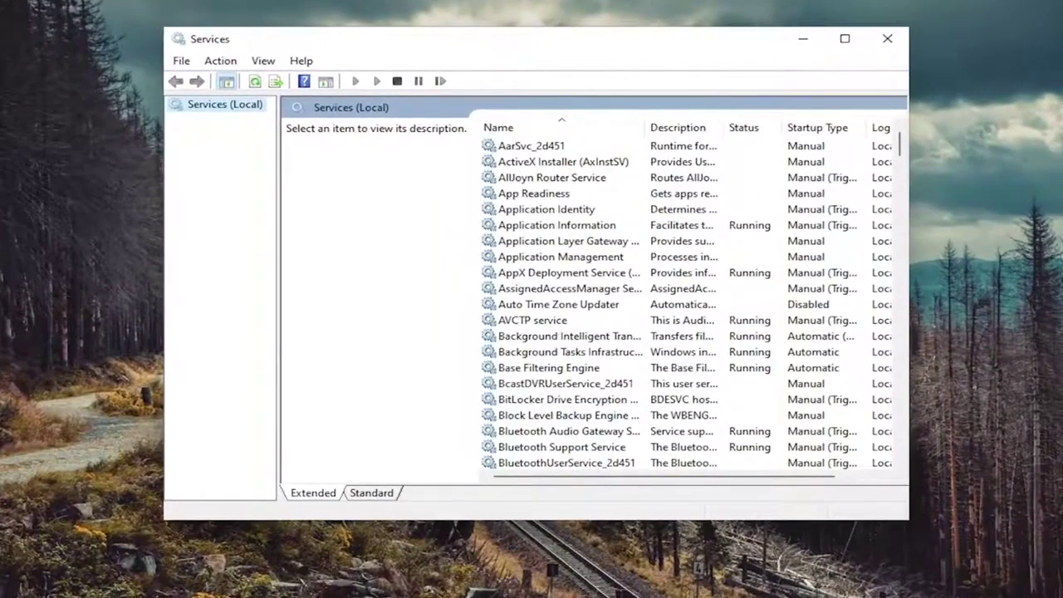
Step: Set Credential Manager's startup type to Disabled and stop the service
left_click(565, 320)
scroll(589, 349, "down", 5)
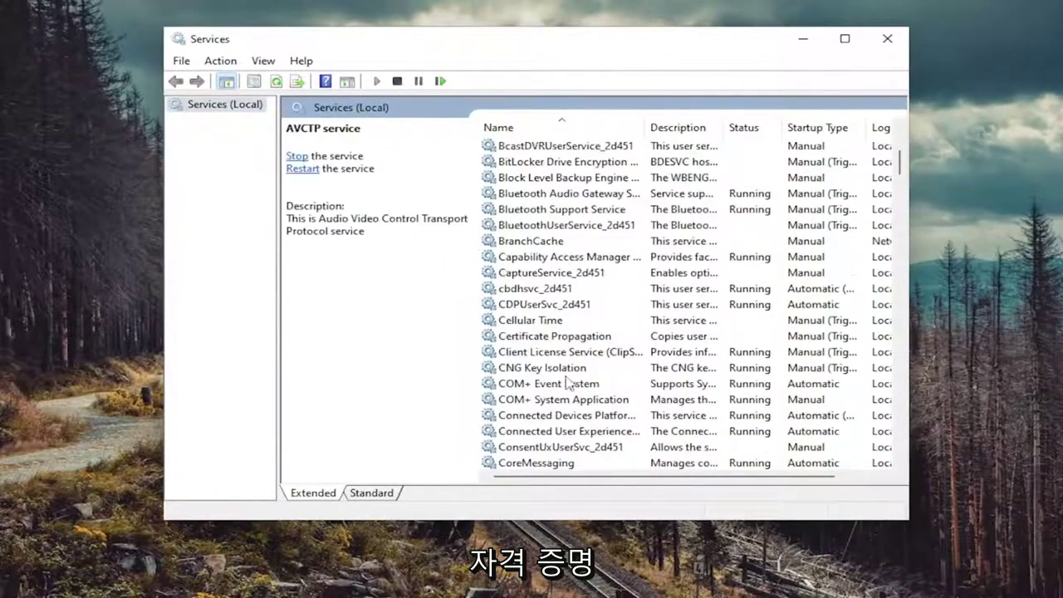
scroll(556, 397, "down", 2)
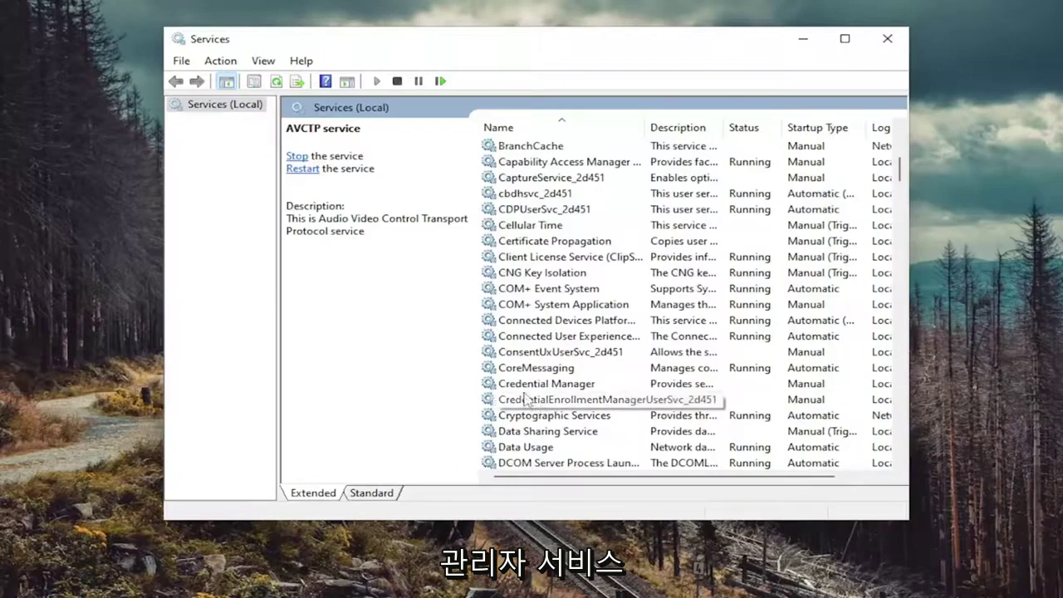
double_click(529, 384)
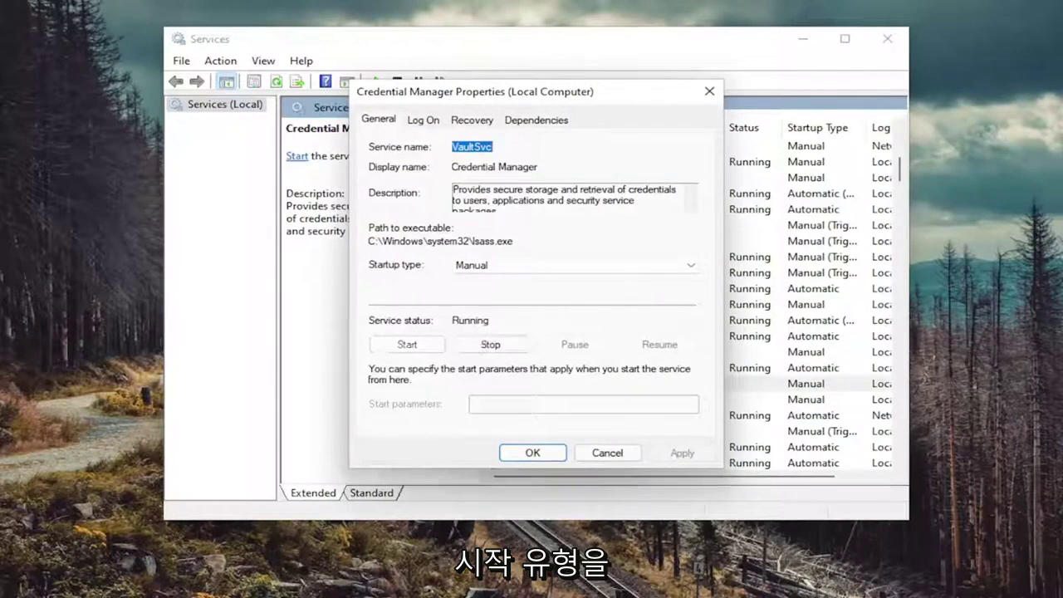
left_click(495, 264)
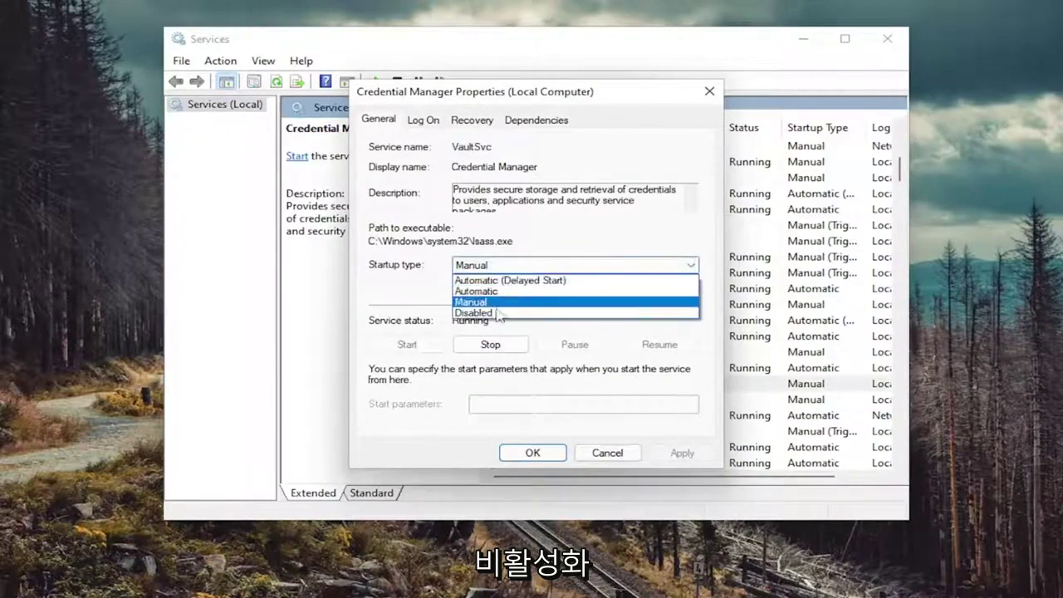
left_click(497, 313)
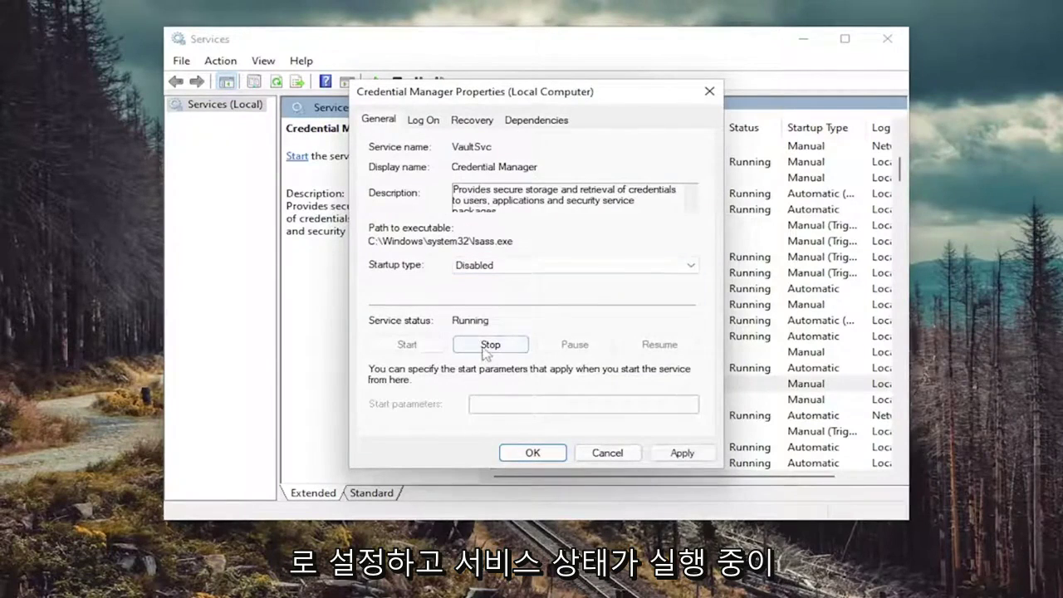
left_click(485, 350)
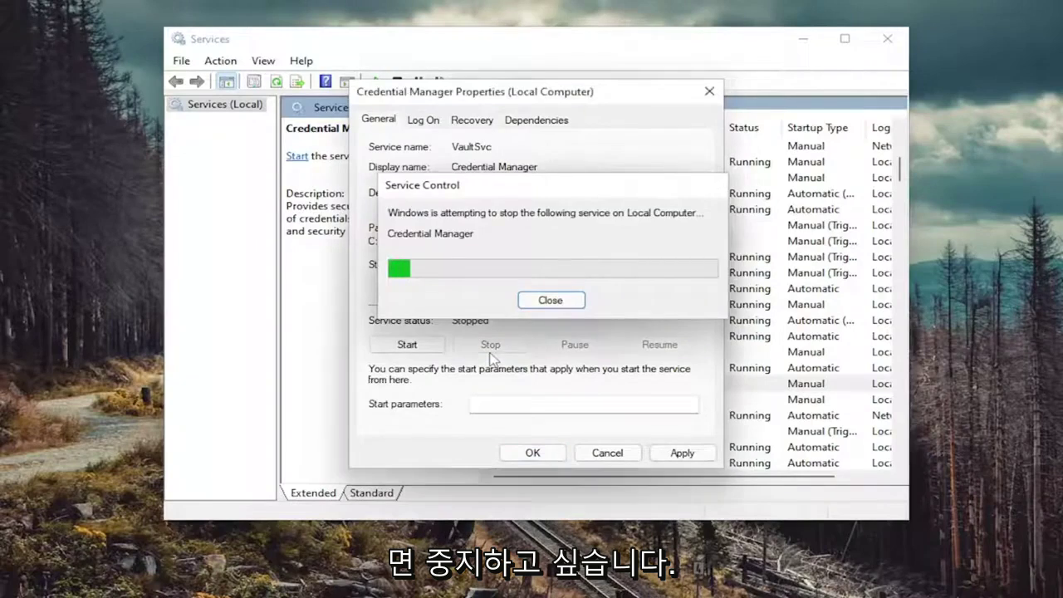
left_click(665, 453)
left_click(508, 453)
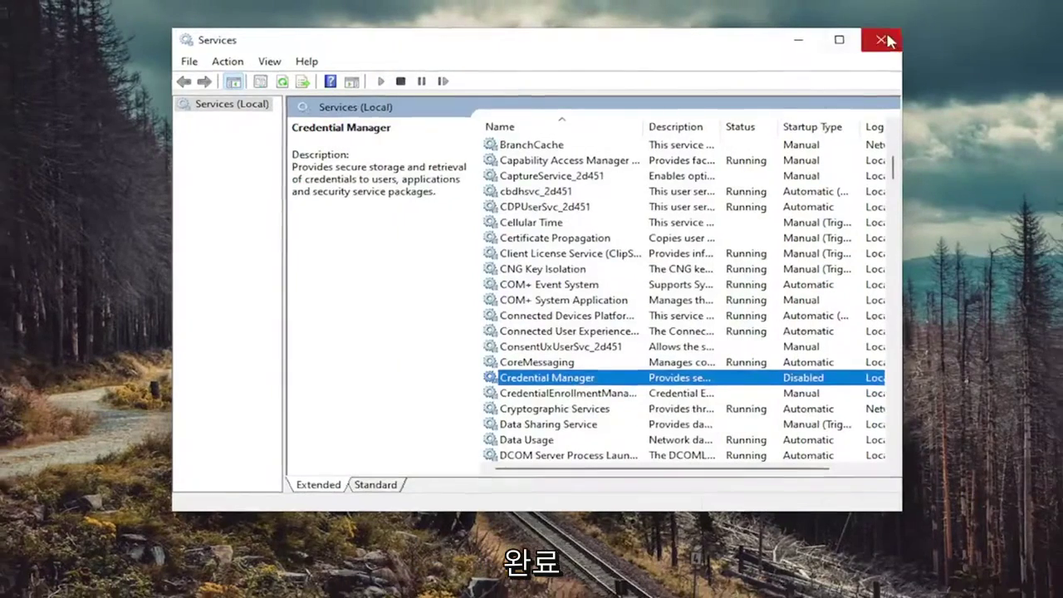
Step: Close Services and restart the PC from the Start button's quick menu
left_click(882, 39)
right_click(434, 581)
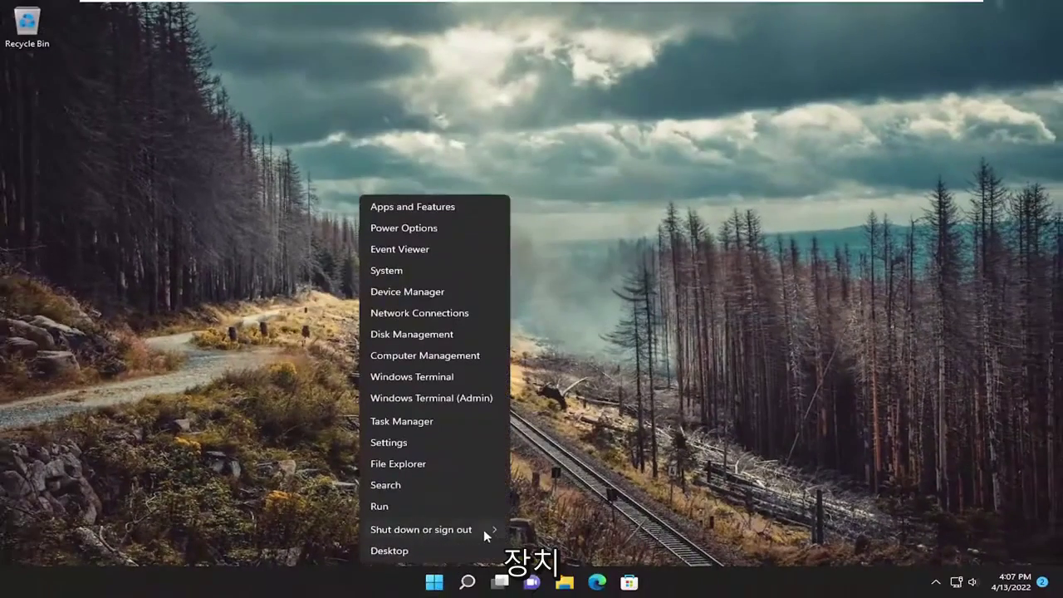
mouse_move(421, 529)
left_click(539, 549)
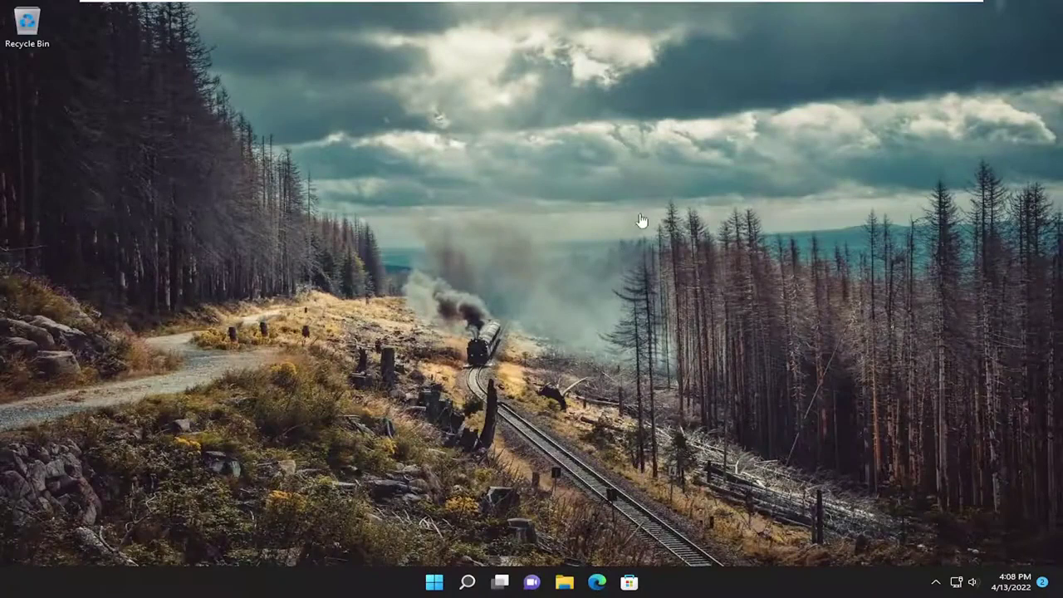
Step: Open Local Security Policy from search and enlarge its window and tree pane
left_click(468, 582)
type("local")
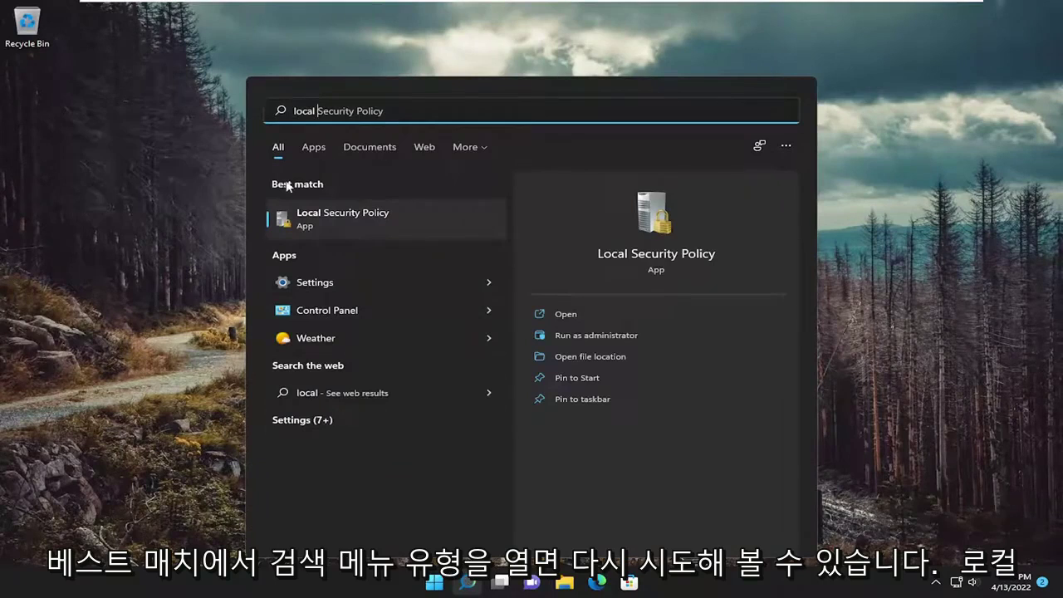
left_click(333, 223)
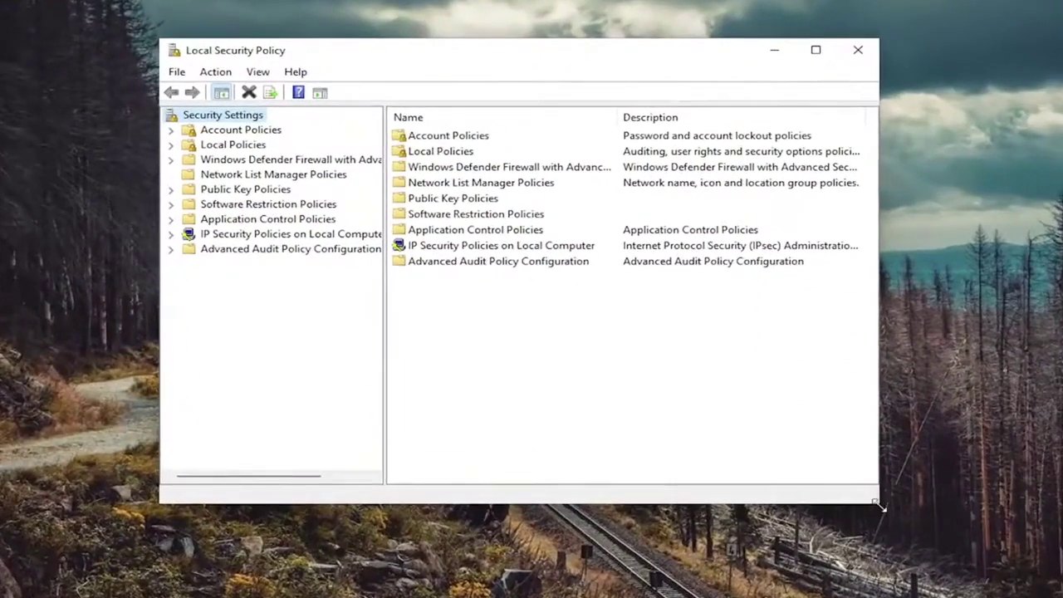
left_click_drag(883, 503, 930, 536)
left_click_drag(333, 160, 401, 168)
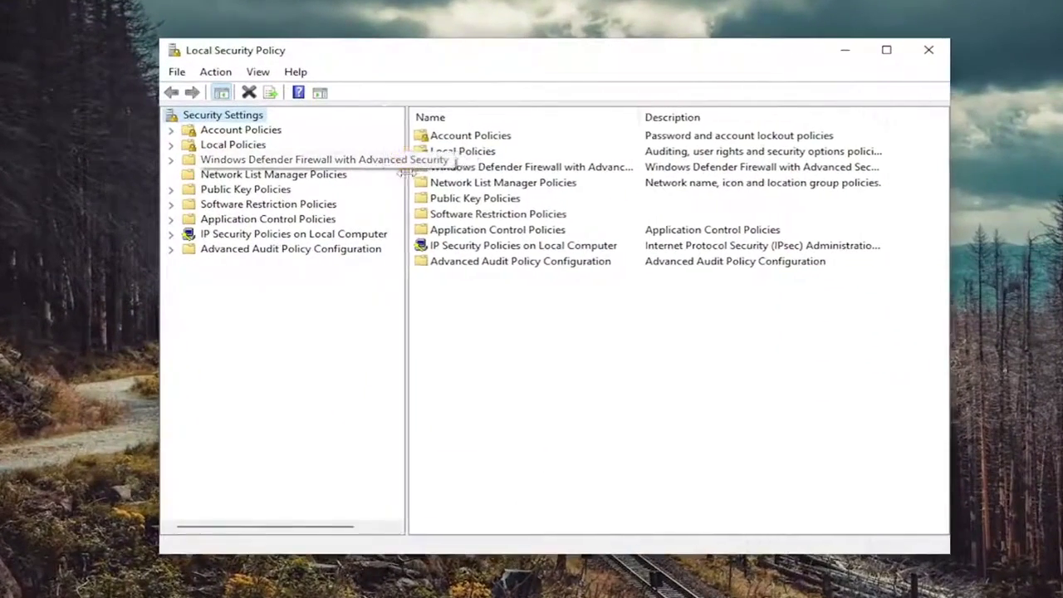
Step: Under Security Options, set 'Limit local account use of blank passwords to console logon only' to Disabled
double_click(228, 146)
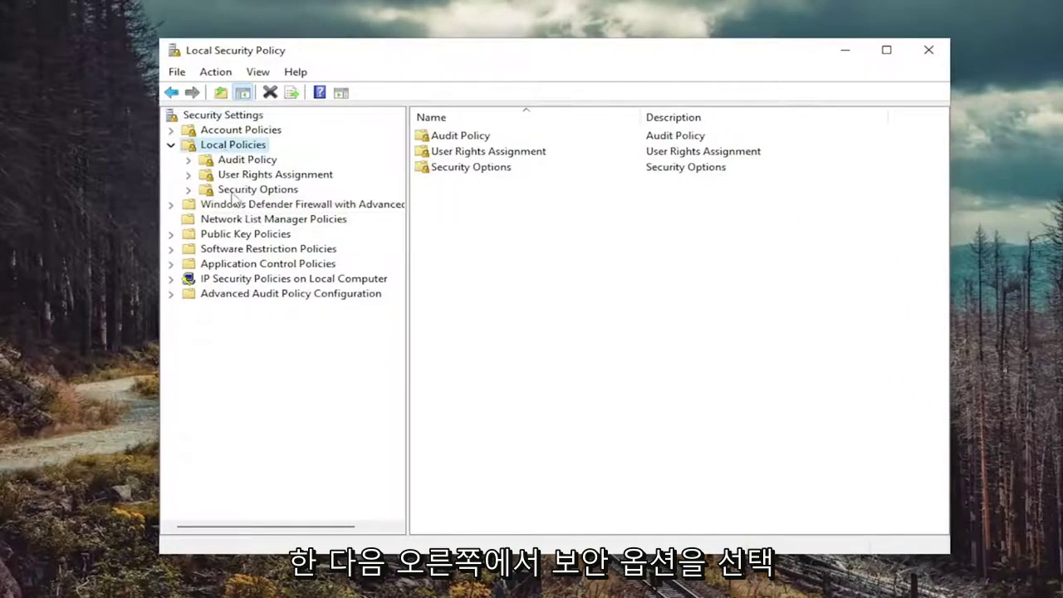
left_click(249, 190)
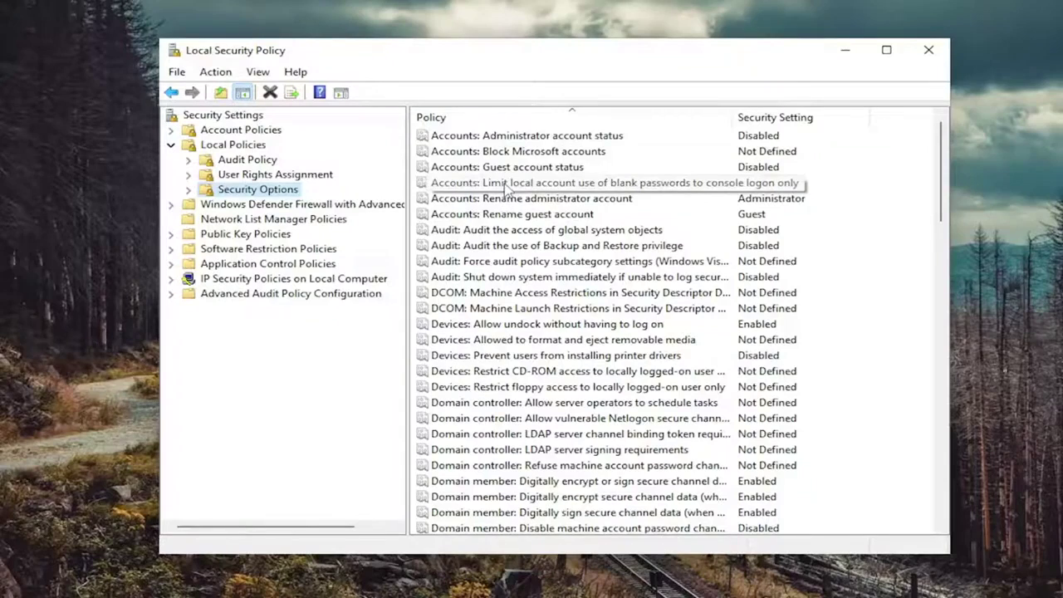
double_click(507, 184)
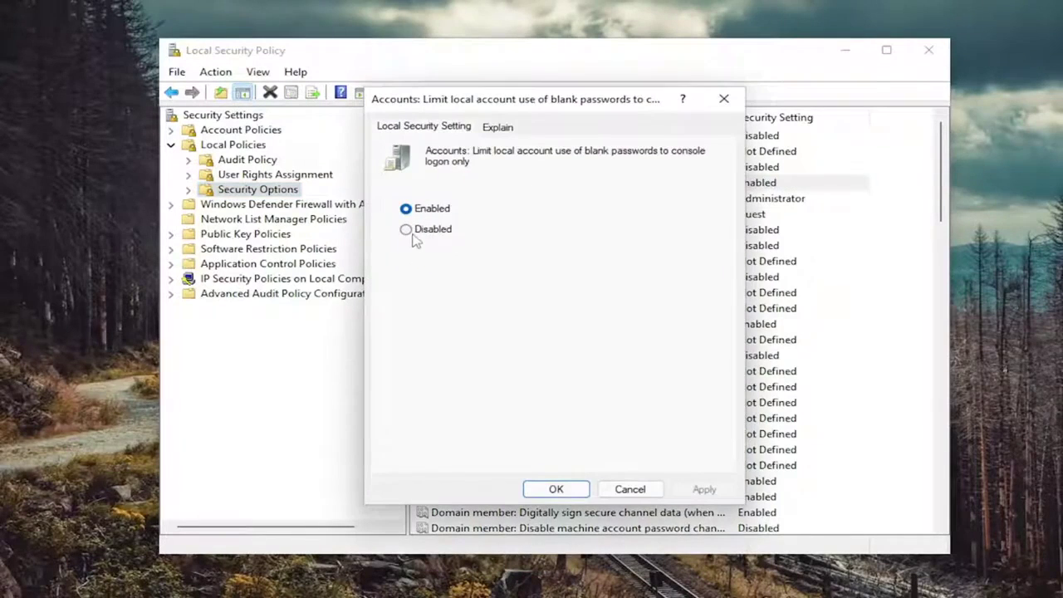
left_click(406, 229)
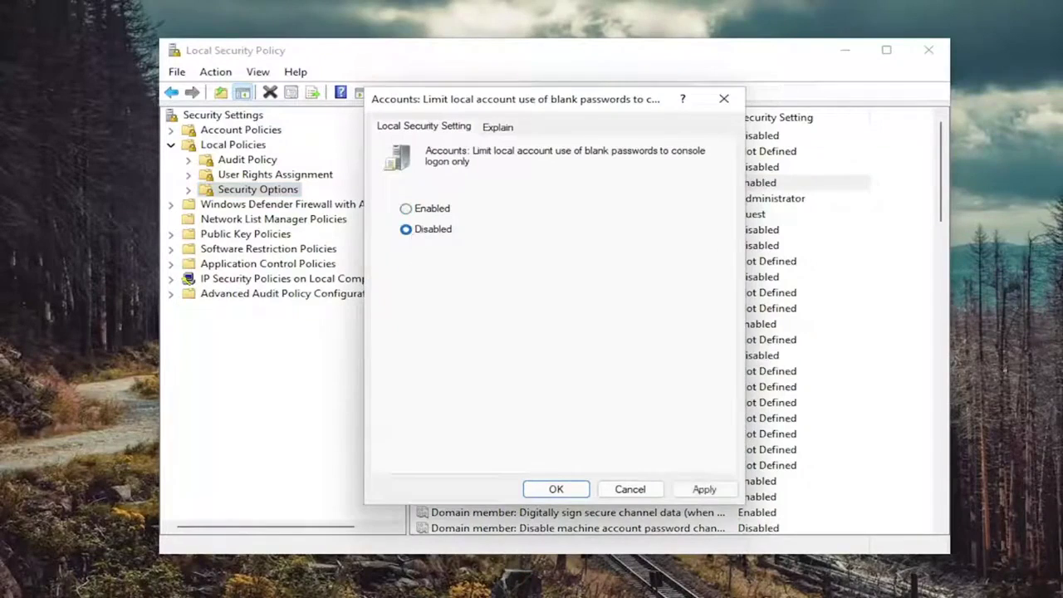
left_click(704, 489)
left_click(556, 489)
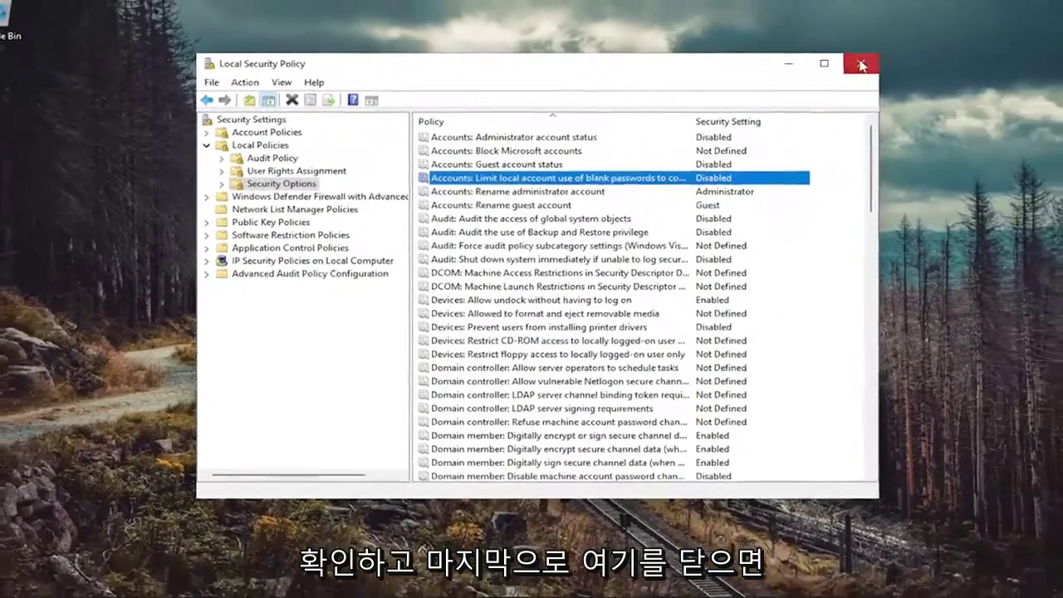
Step: Close Local Security Policy and open Control Panel in Large icons view
left_click(968, 23)
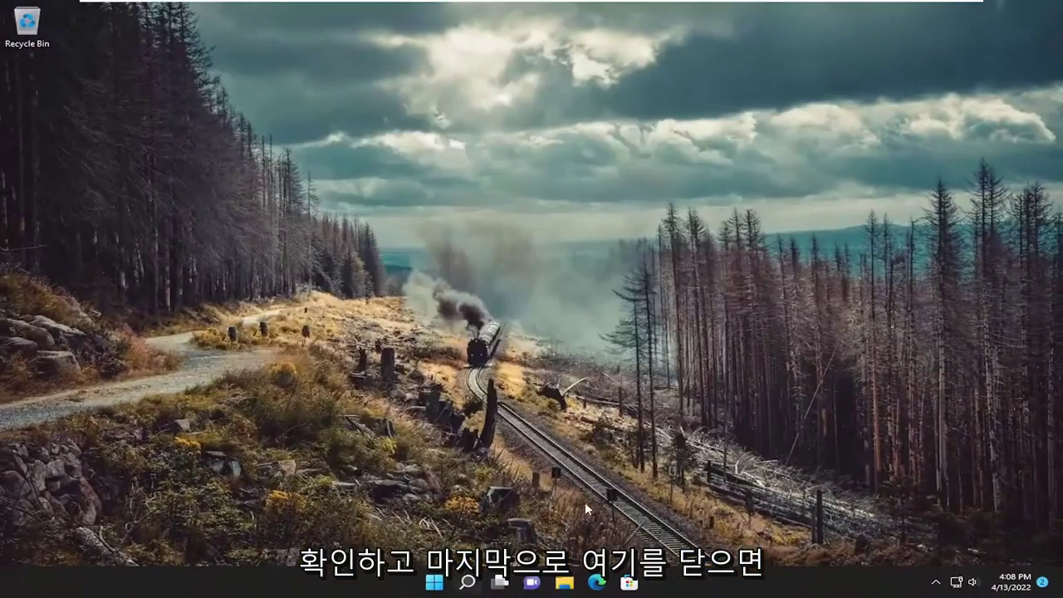
left_click(468, 583)
type("control")
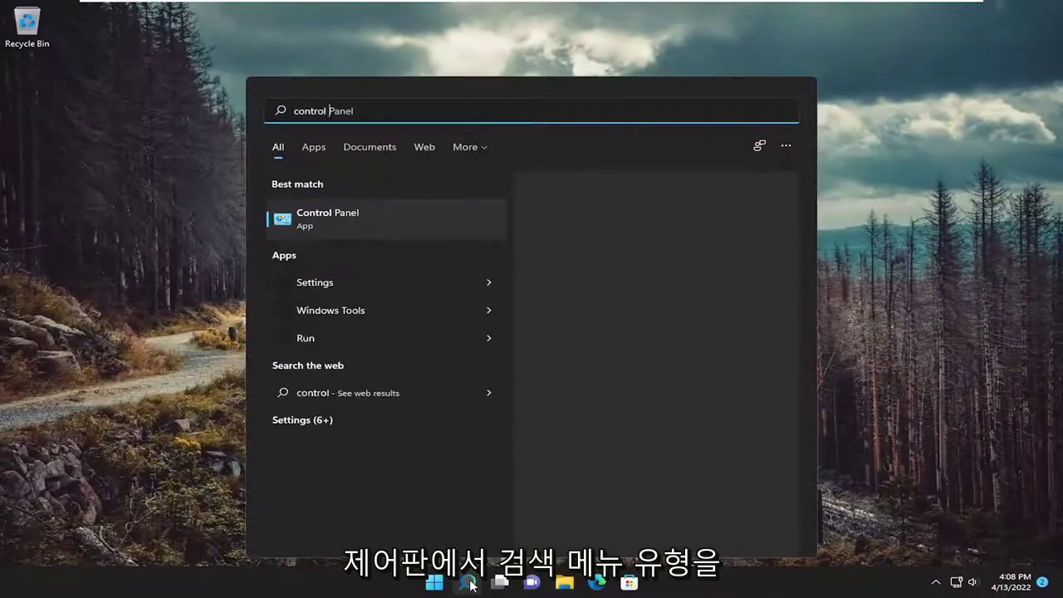
type(" panel")
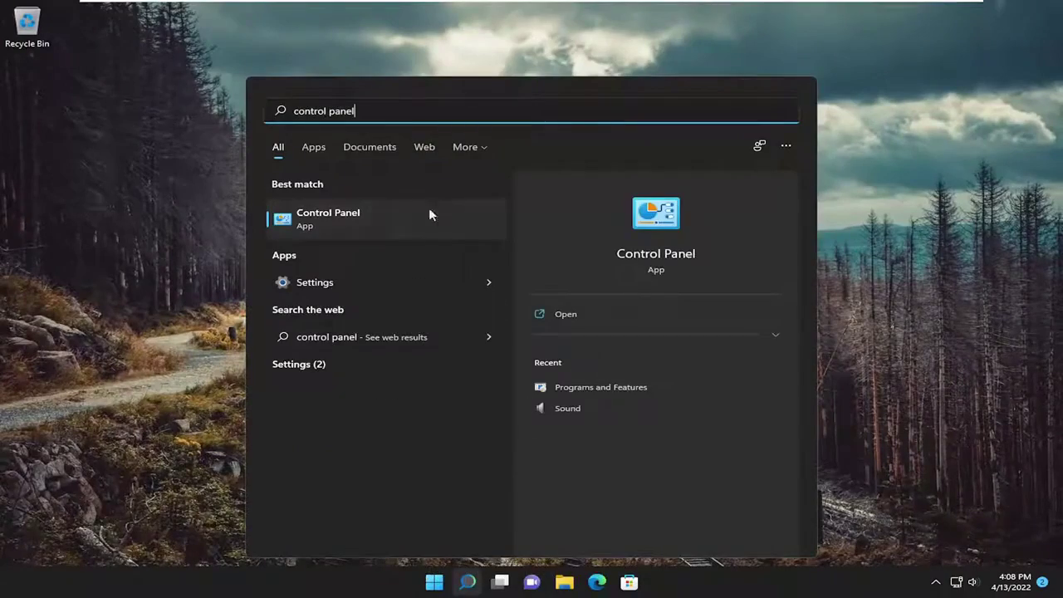
left_click(429, 214)
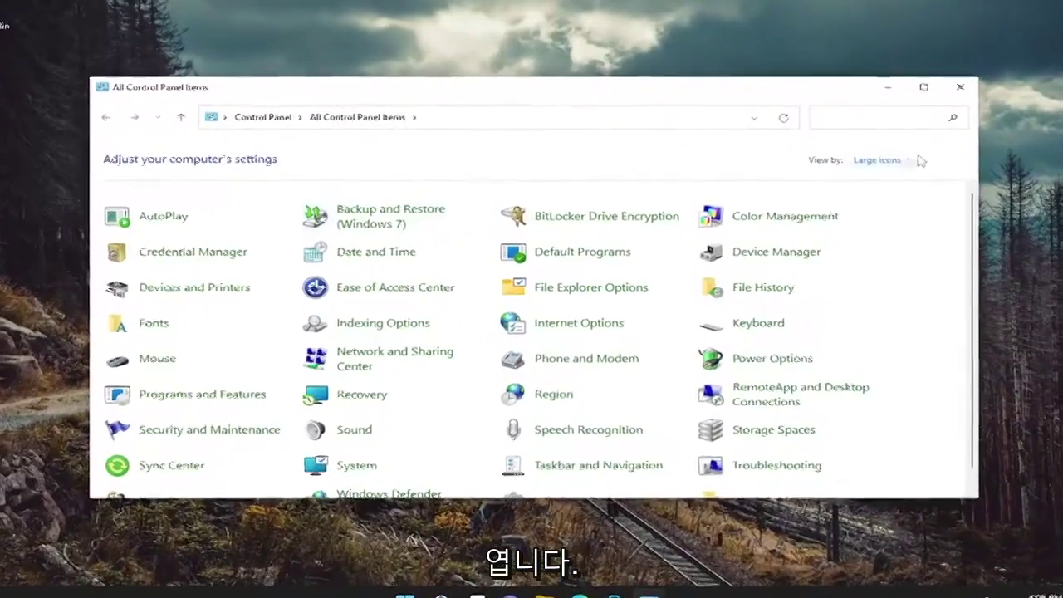
left_click(920, 160)
left_click(896, 195)
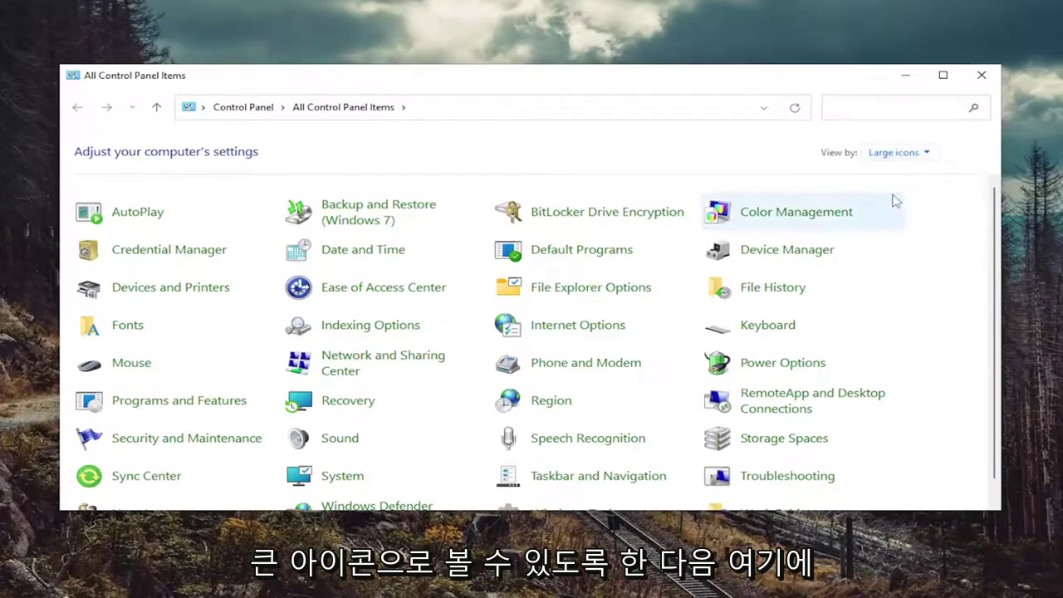
Step: Open Credential Manager, dismiss the error, confirm no saved credentials, and close it
left_click(178, 258)
left_click(655, 289)
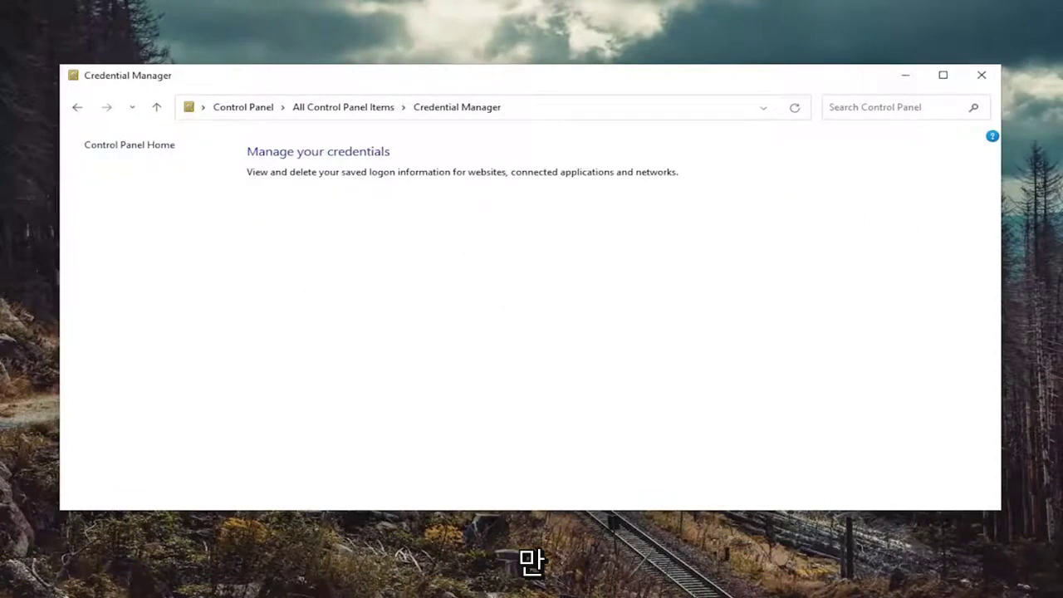
left_click(980, 76)
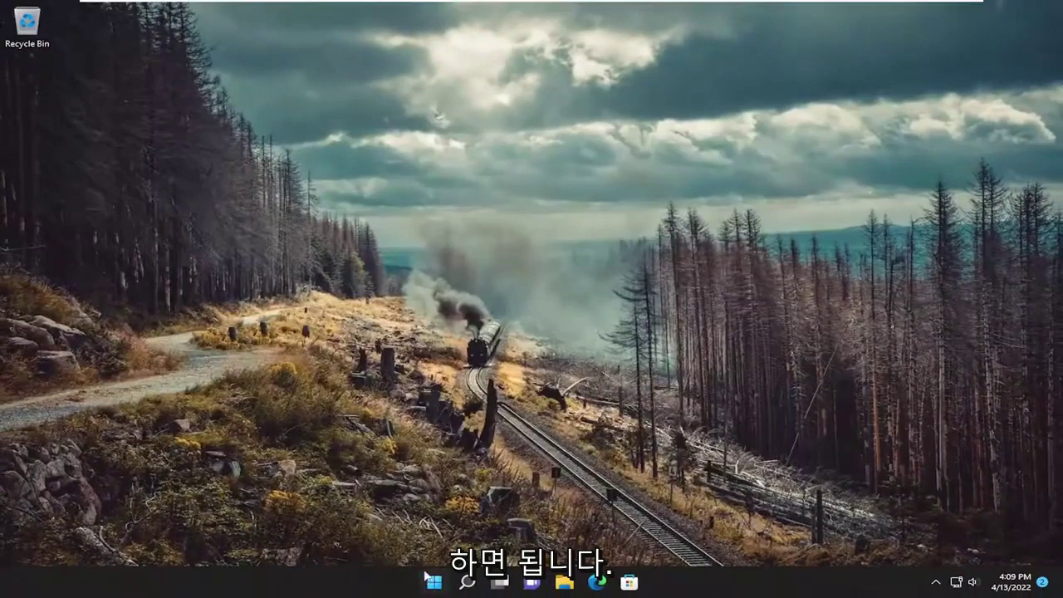
Step: Restart Windows via Start's Shut down or sign out > Restart
right_click(432, 582)
mouse_move(421, 529)
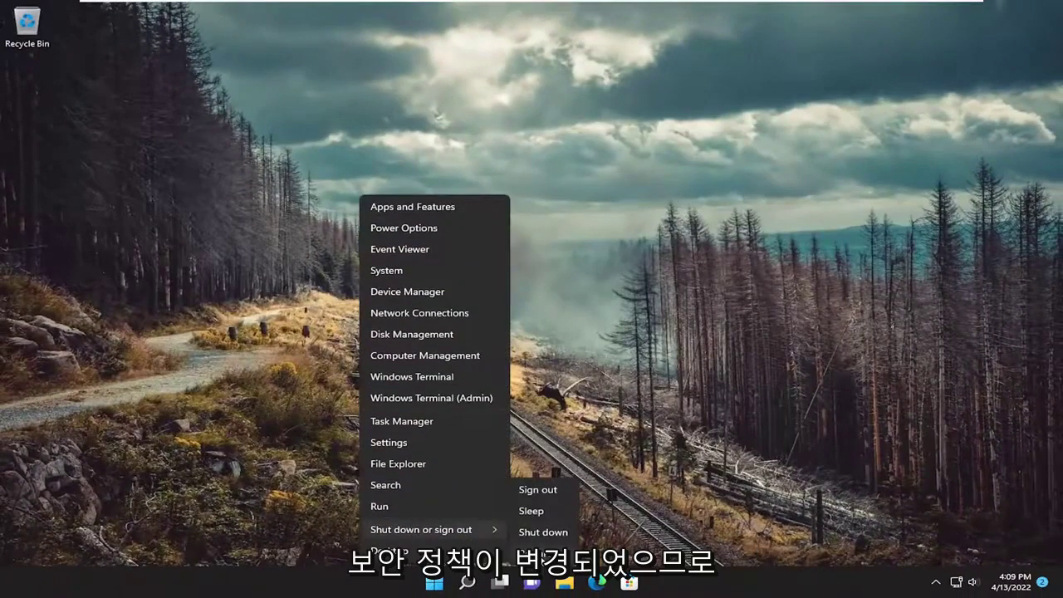
left_click(542, 553)
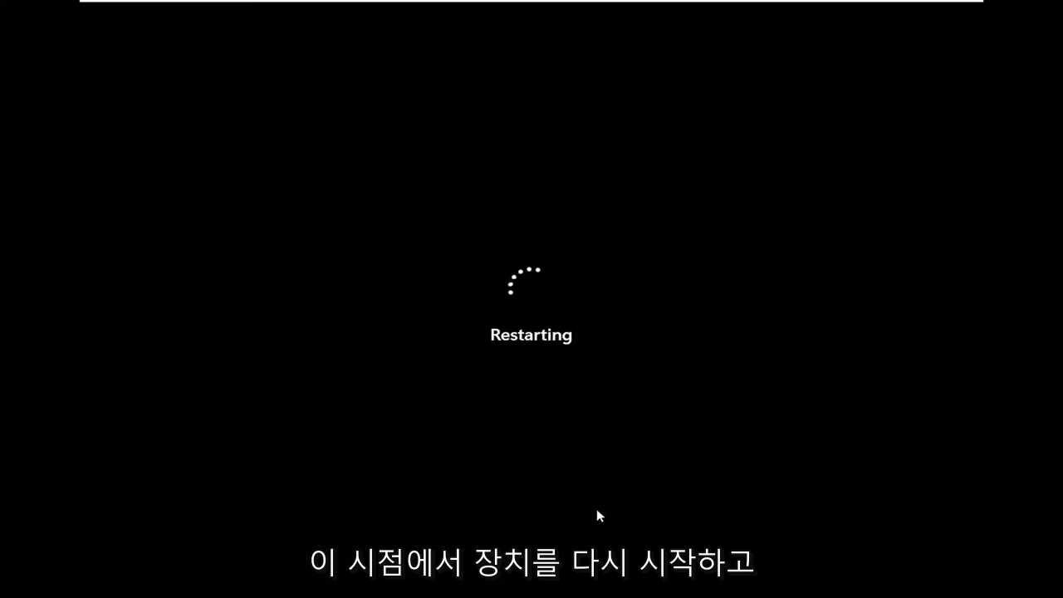